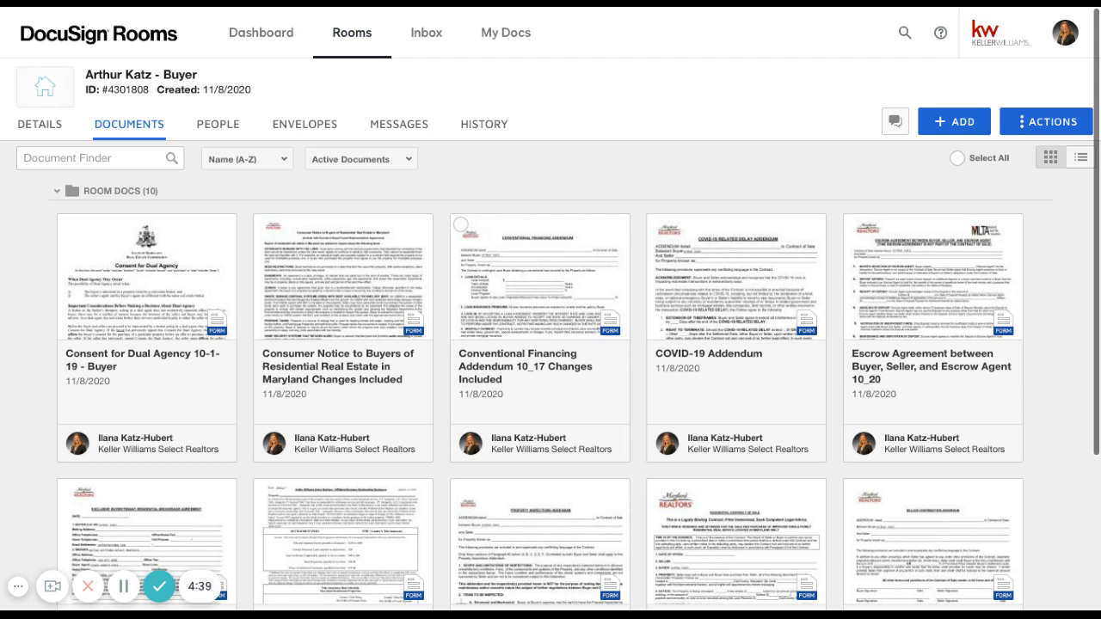
Create an envelope from the Property Inspections Addendum Changes Included 10_19 and Residential Contract of Sale Changes Included 10_20 room documents
{"action": "scroll", "coordinate": [539, 335], "scroll_direction": "down", "scroll_amount": 1}
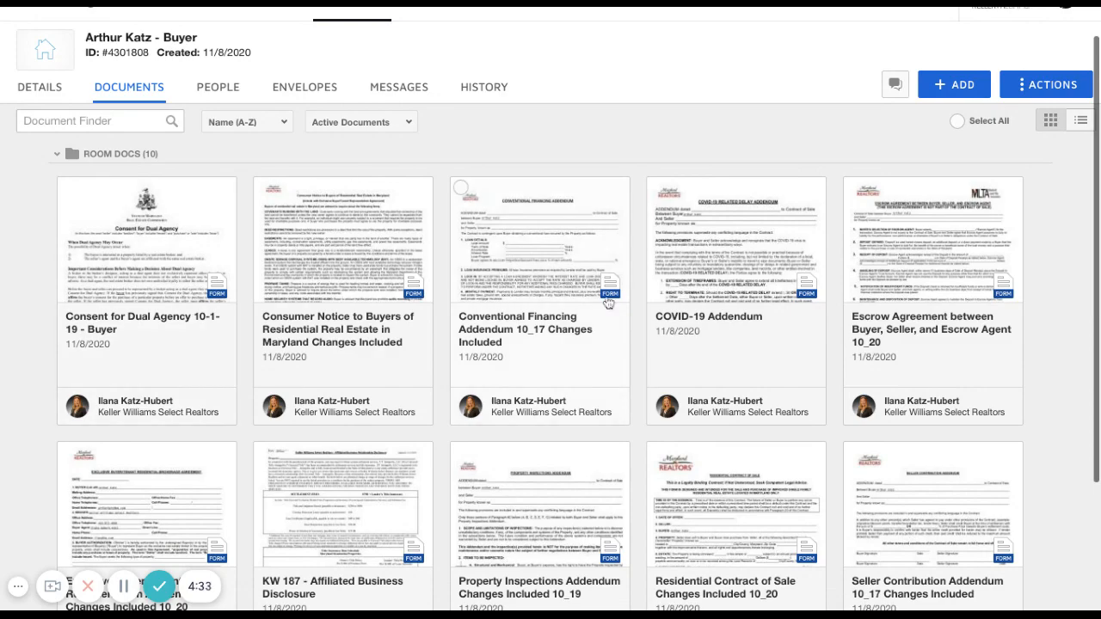
{"action": "scroll", "coordinate": [608, 303], "scroll_direction": "down", "scroll_amount": 1}
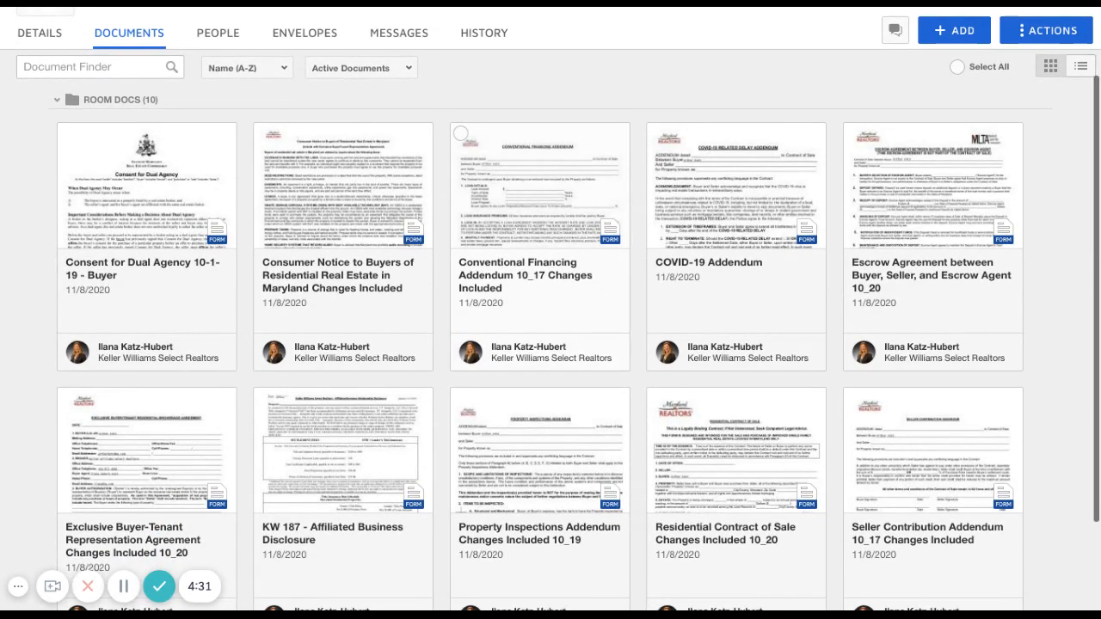
{"action": "scroll", "coordinate": [573, 312], "scroll_direction": "down", "scroll_amount": 2}
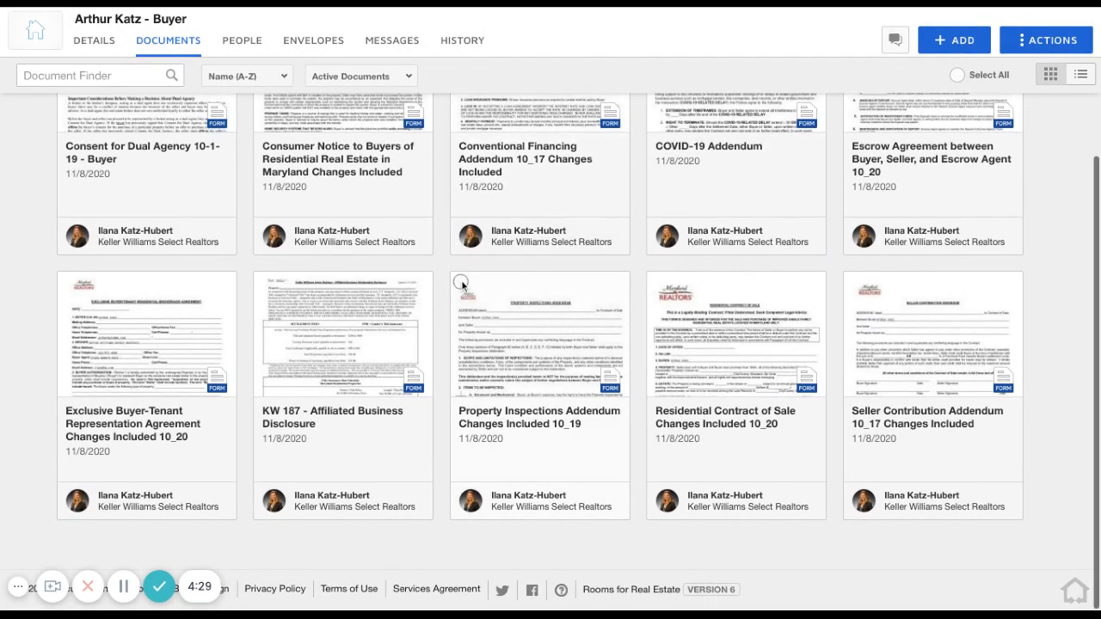
{"action": "left_click", "coordinate": [461, 283]}
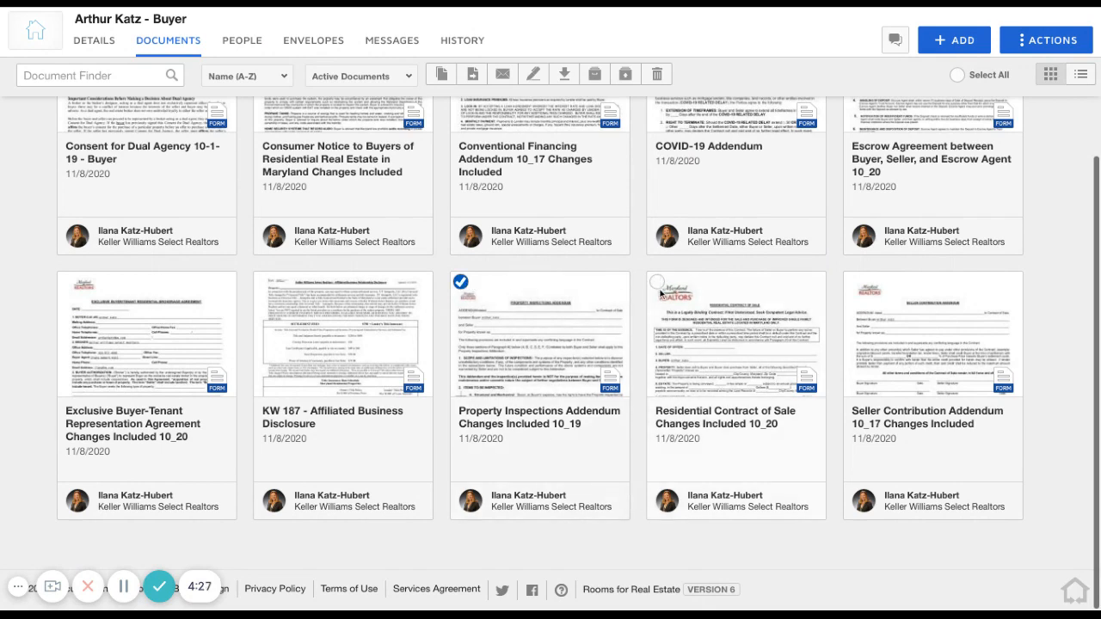
{"action": "left_click", "coordinate": [657, 283]}
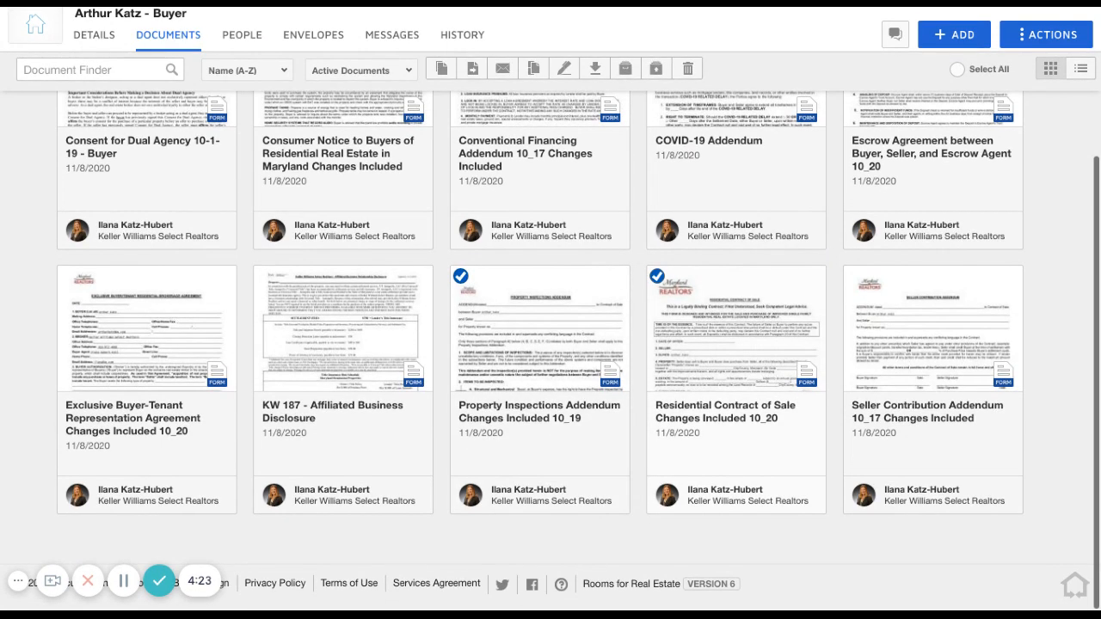
{"action": "scroll", "coordinate": [563, 353], "scroll_direction": "up", "scroll_amount": 1}
{"action": "scroll", "coordinate": [653, 184], "scroll_direction": "up", "scroll_amount": 3}
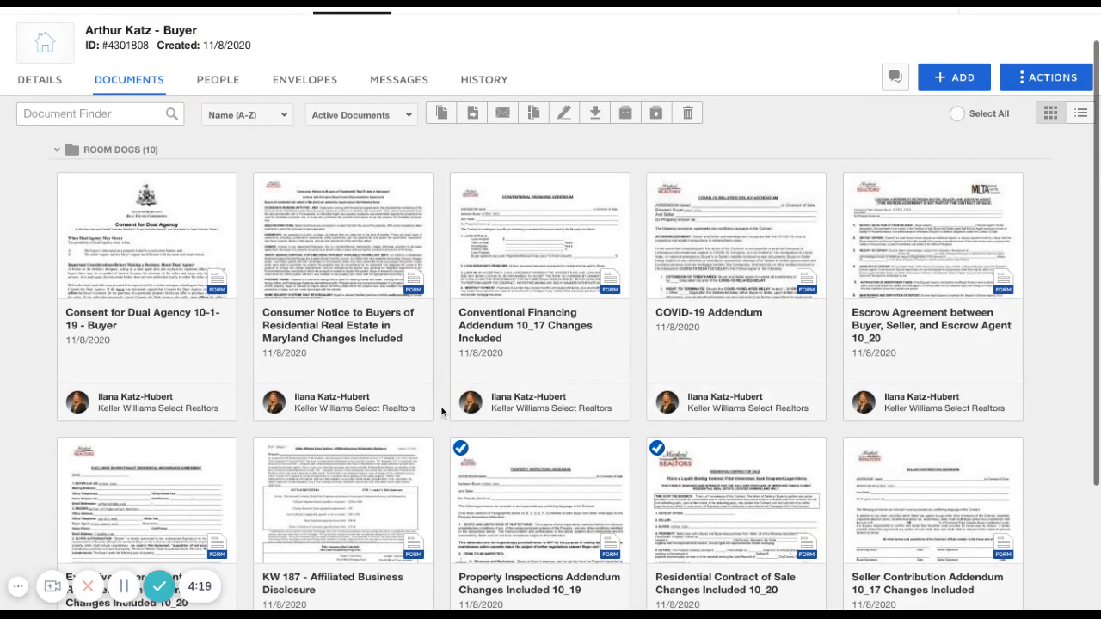
{"action": "scroll", "coordinate": [388, 418], "scroll_direction": "down", "scroll_amount": 3}
{"action": "scroll", "coordinate": [388, 418], "scroll_direction": "up", "scroll_amount": 4}
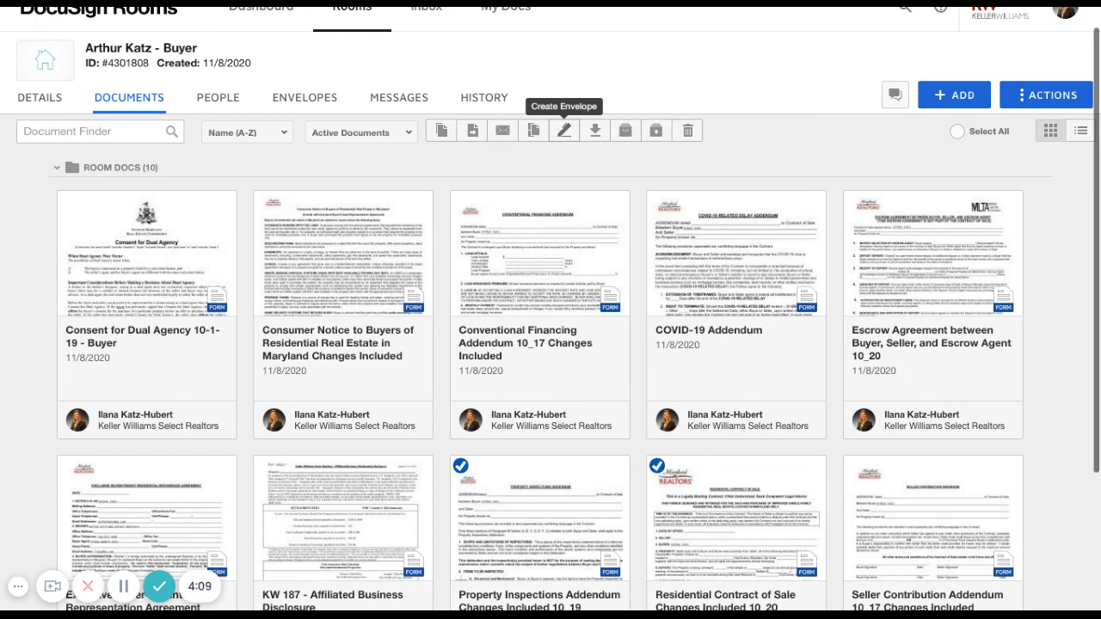
{"action": "left_click", "coordinate": [564, 130]}
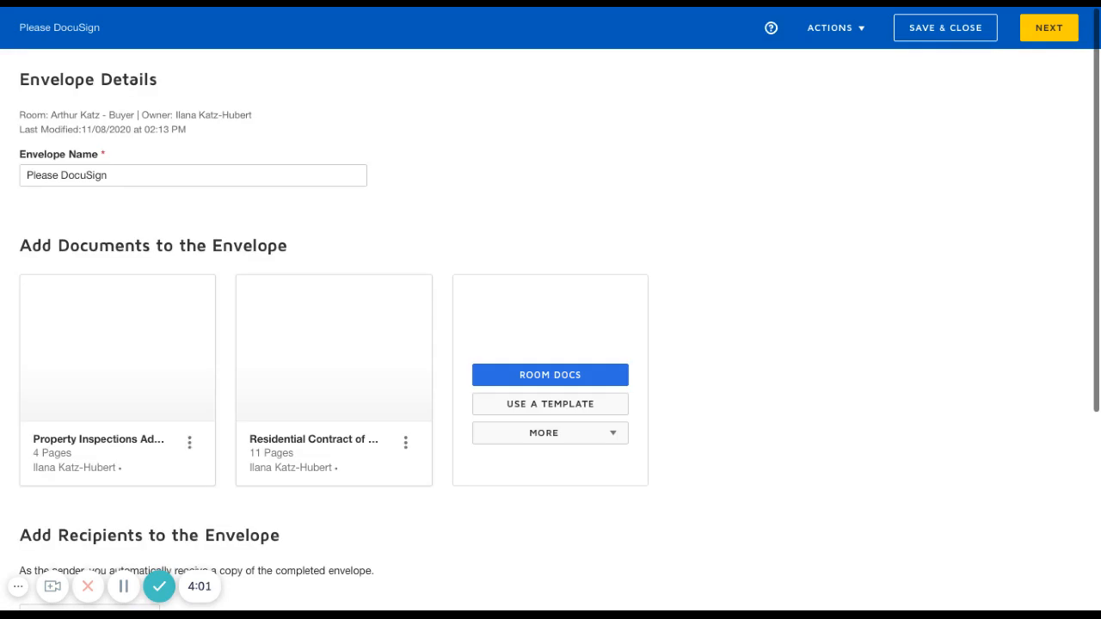
Add the pre-tagged role Buyer One to the envelope, with the envelope owner as its recipient
{"action": "scroll", "coordinate": [789, 375], "scroll_direction": "down", "scroll_amount": 2}
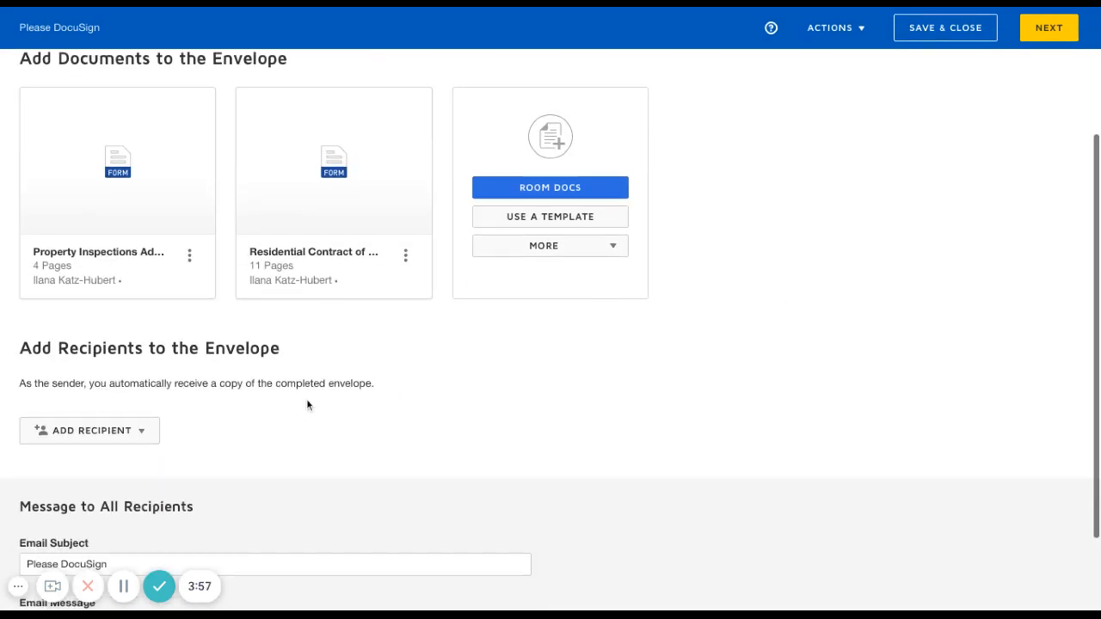
{"action": "left_click", "coordinate": [142, 435]}
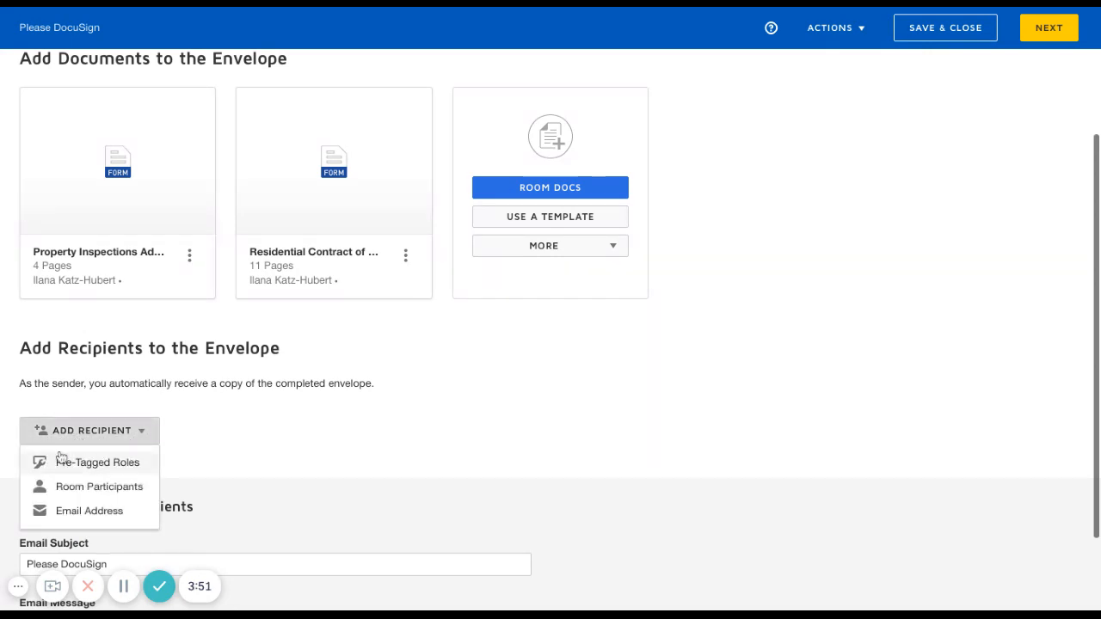
{"action": "left_click", "coordinate": [96, 462]}
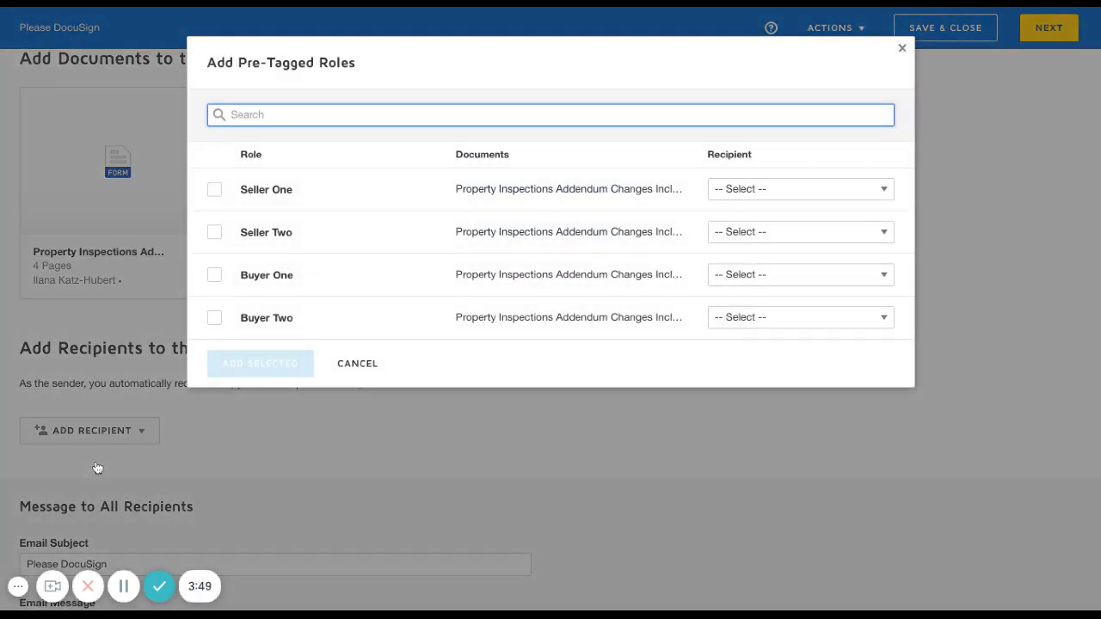
{"action": "left_click", "coordinate": [214, 277]}
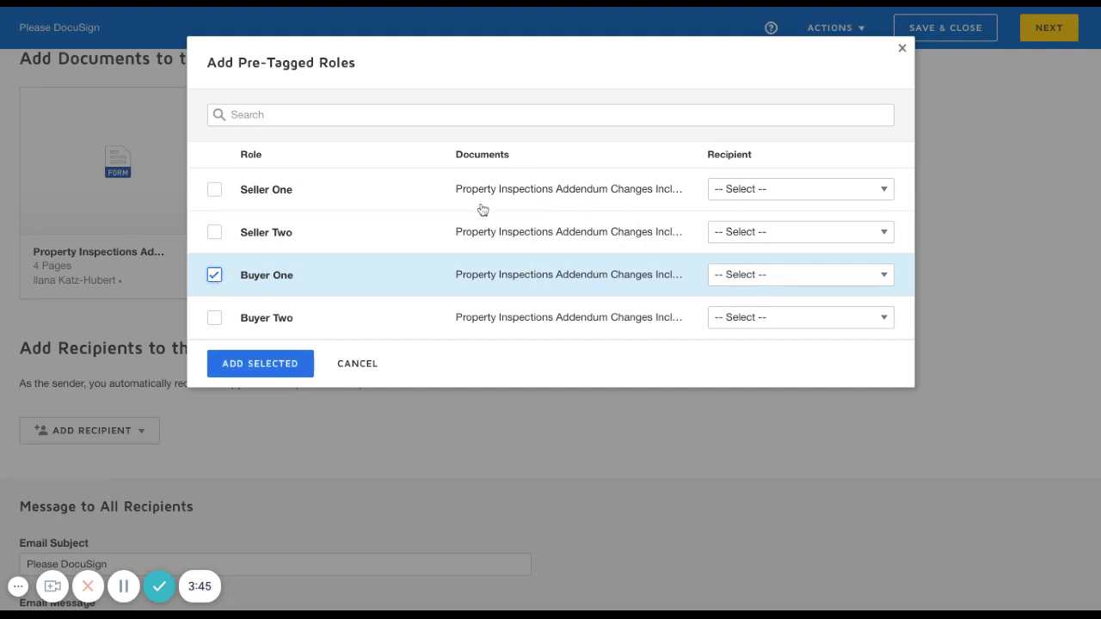
{"action": "left_click", "coordinate": [795, 282]}
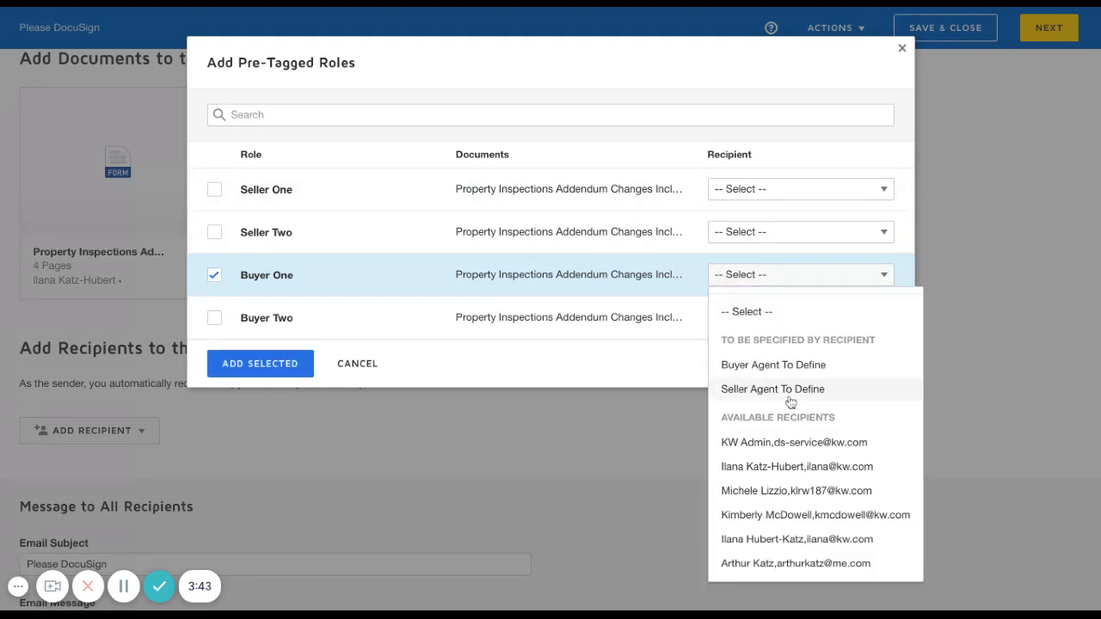
{"action": "left_click", "coordinate": [779, 469]}
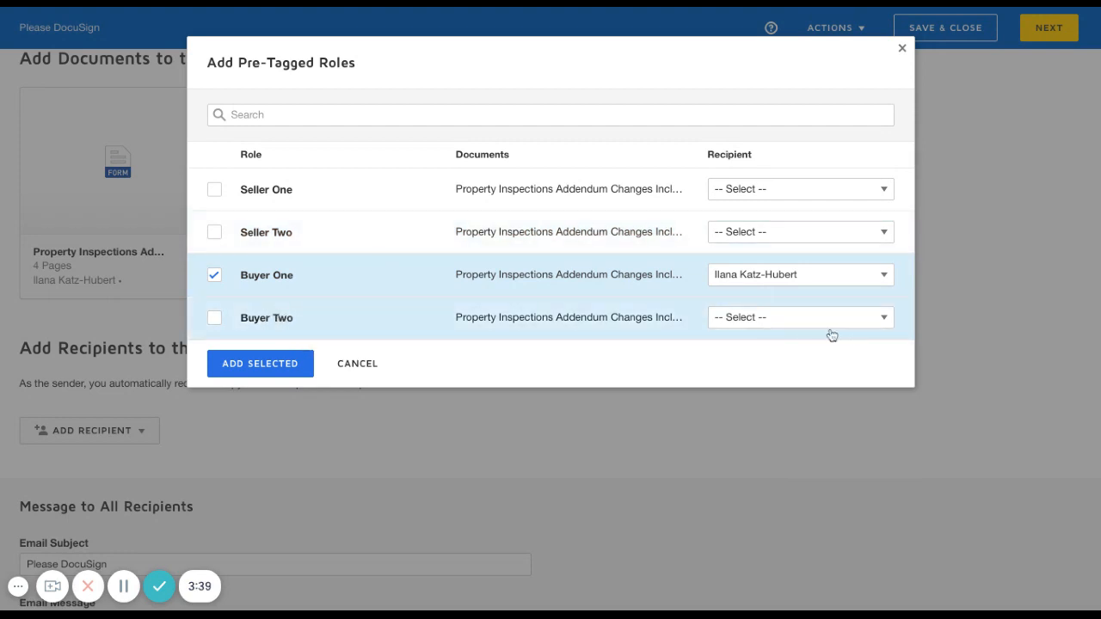
{"action": "left_click", "coordinate": [258, 370]}
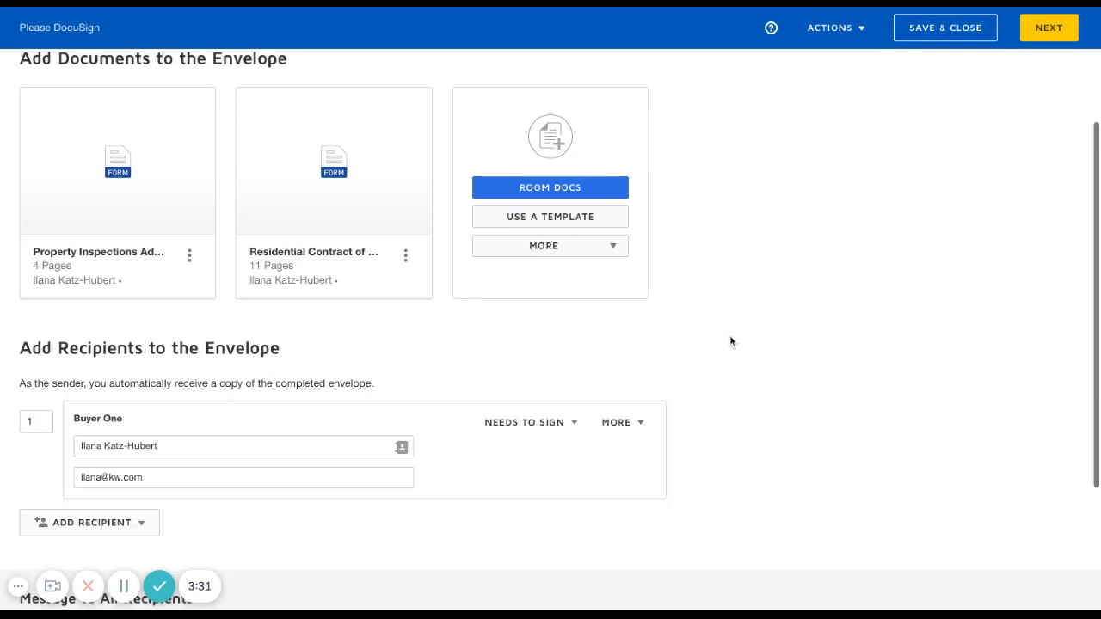
Finish the envelope details and continue to placing fields on the documents
{"action": "scroll", "coordinate": [730, 336], "scroll_direction": "down", "scroll_amount": 1}
{"action": "scroll", "coordinate": [730, 336], "scroll_direction": "up", "scroll_amount": 2}
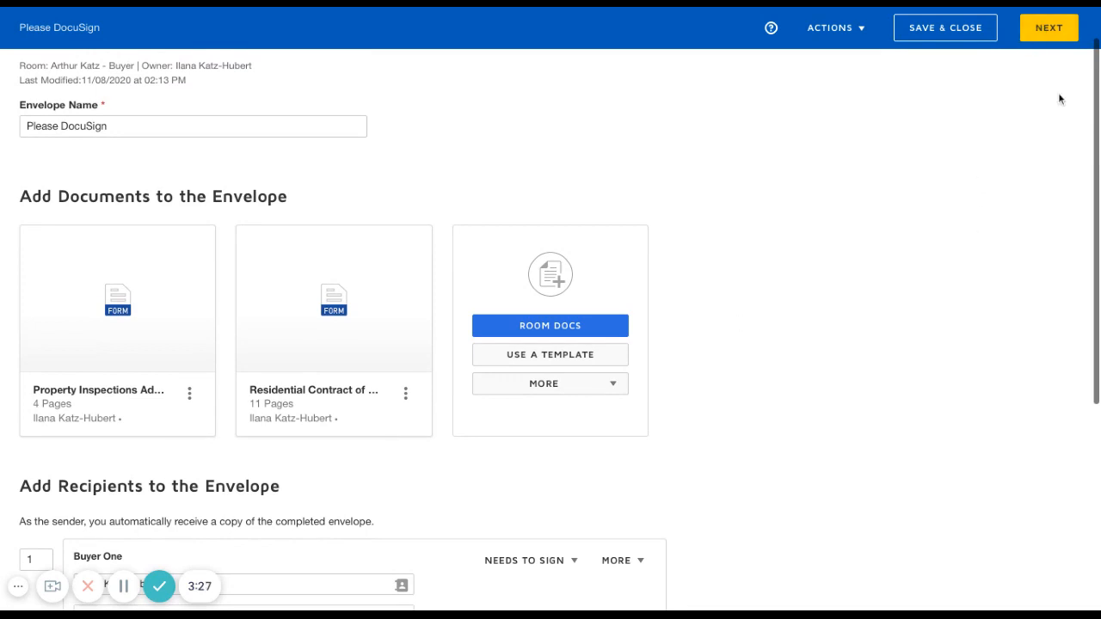
{"action": "left_click", "coordinate": [1054, 35]}
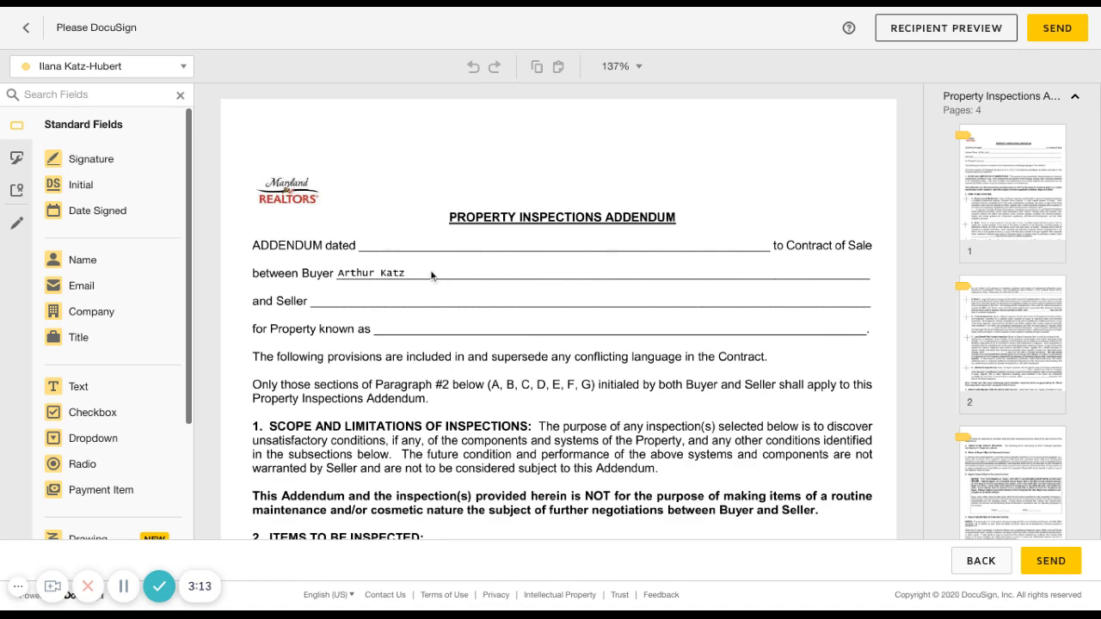
Place a Date Signed field on the "ADDENDUM dated" line of the Property Inspections Addendum
{"action": "scroll", "coordinate": [527, 387], "scroll_direction": "down", "scroll_amount": 1}
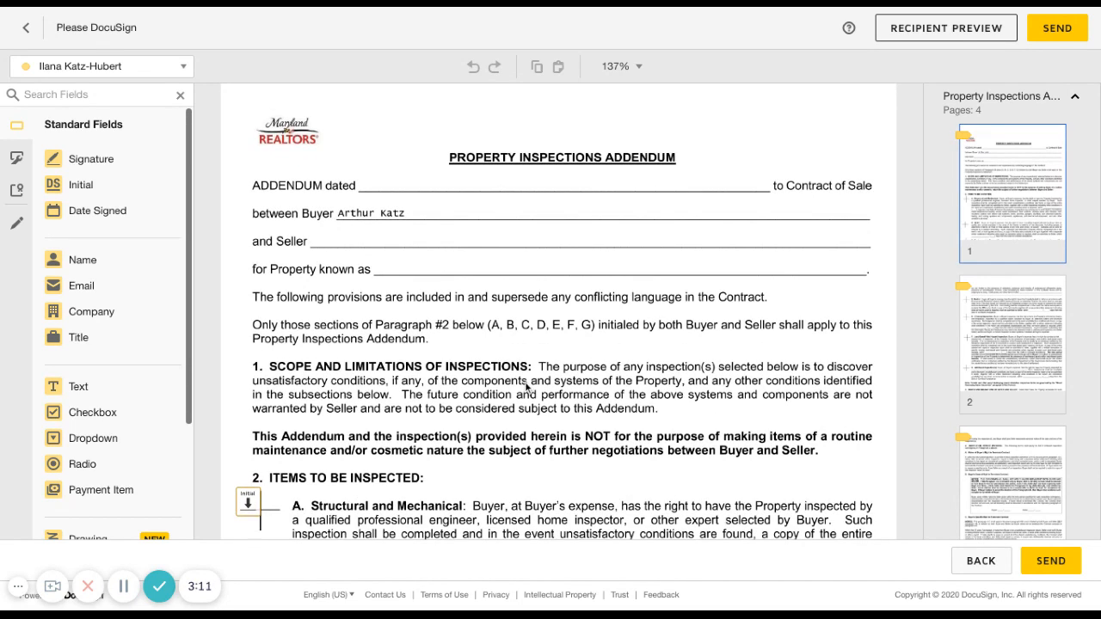
{"action": "scroll", "coordinate": [528, 388], "scroll_direction": "down", "scroll_amount": 1}
{"action": "scroll", "coordinate": [528, 388], "scroll_direction": "up", "scroll_amount": 1}
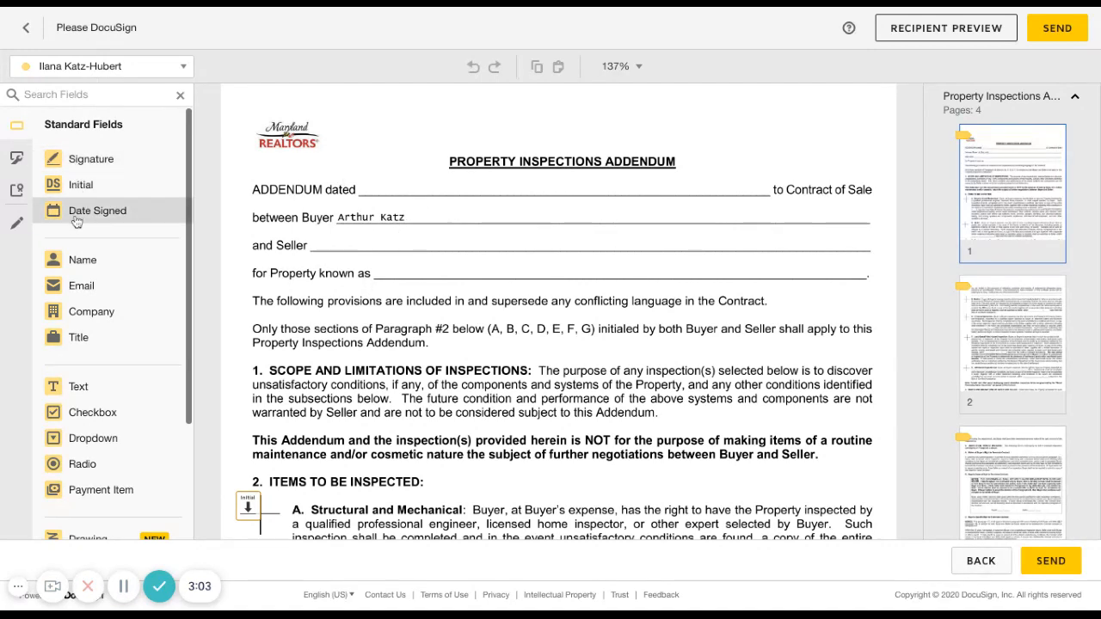
{"action": "left_click_drag", "start_coordinate": [97, 211], "coordinate": [364, 192]}
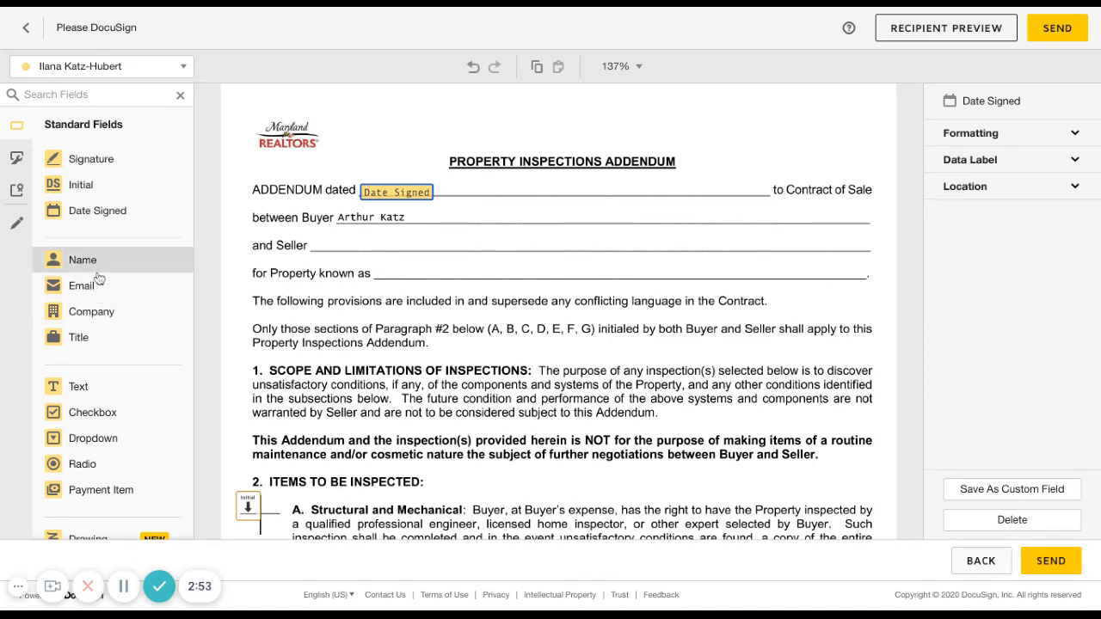
Place a Text field on the "for Property known as" line and fill in the property's street address
{"action": "left_click_drag", "start_coordinate": [83, 386], "coordinate": [379, 268]}
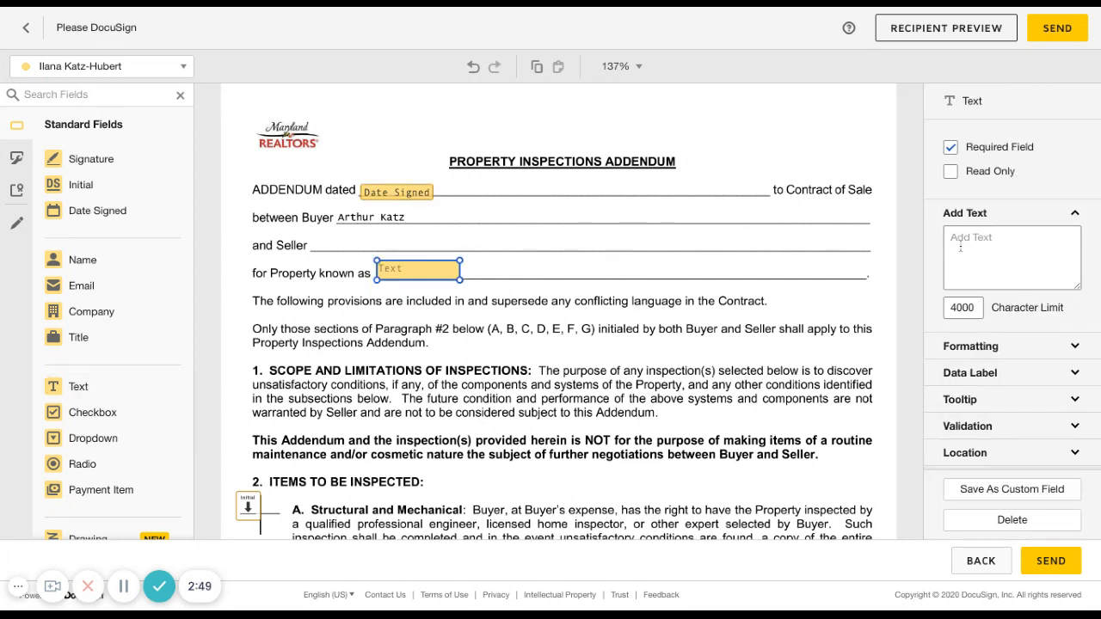
{"action": "left_click", "coordinate": [960, 247]}
{"action": "type", "text": "123 Main St"}
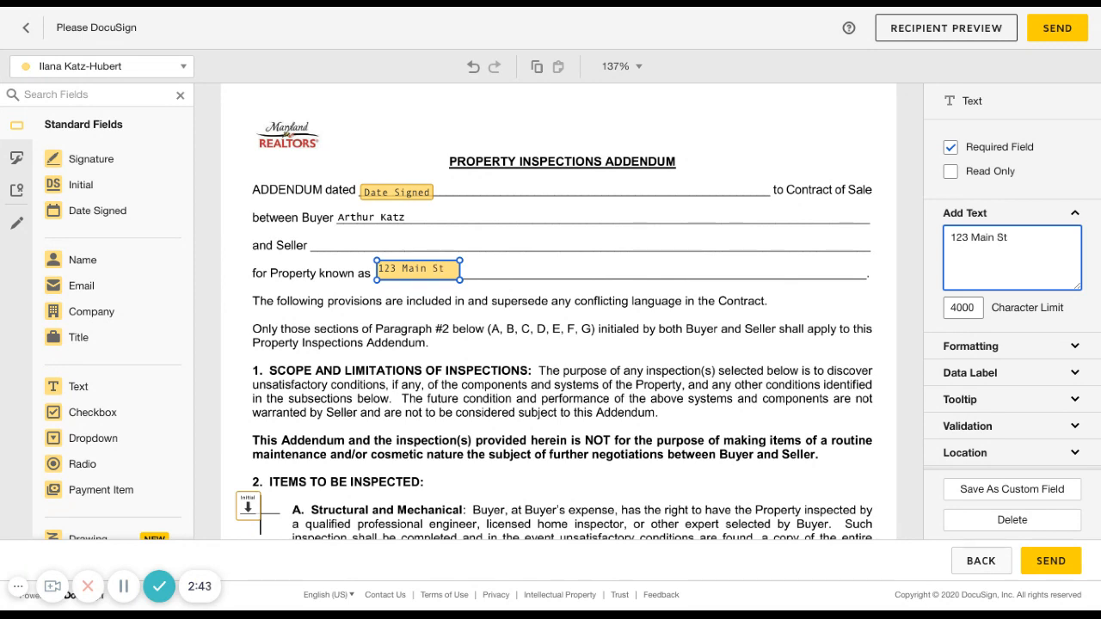
Make the Initial field beside section A, Structural and Mechanical, a required field
{"action": "scroll", "coordinate": [705, 342], "scroll_direction": "down", "scroll_amount": 3}
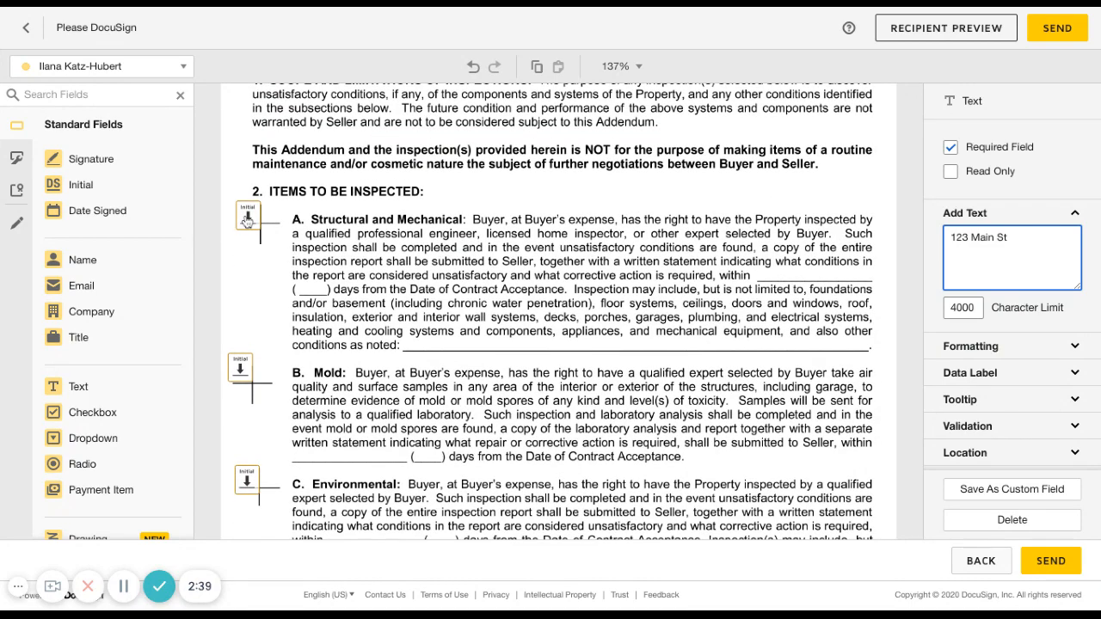
{"action": "scroll", "coordinate": [410, 348], "scroll_direction": "down", "scroll_amount": 2}
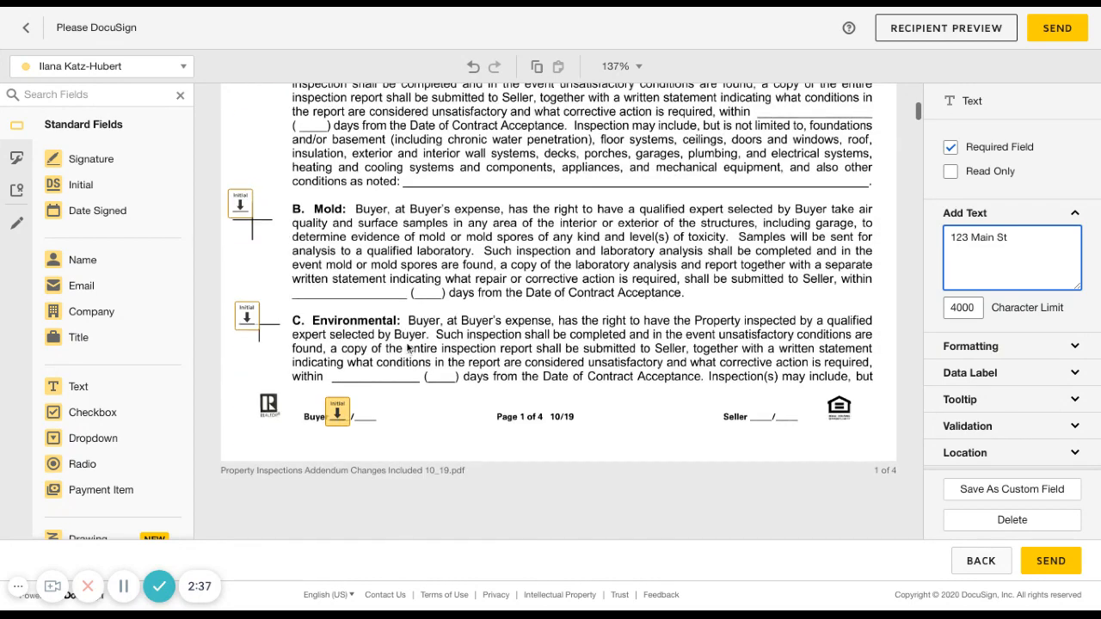
{"action": "scroll", "coordinate": [404, 349], "scroll_direction": "up", "scroll_amount": 3}
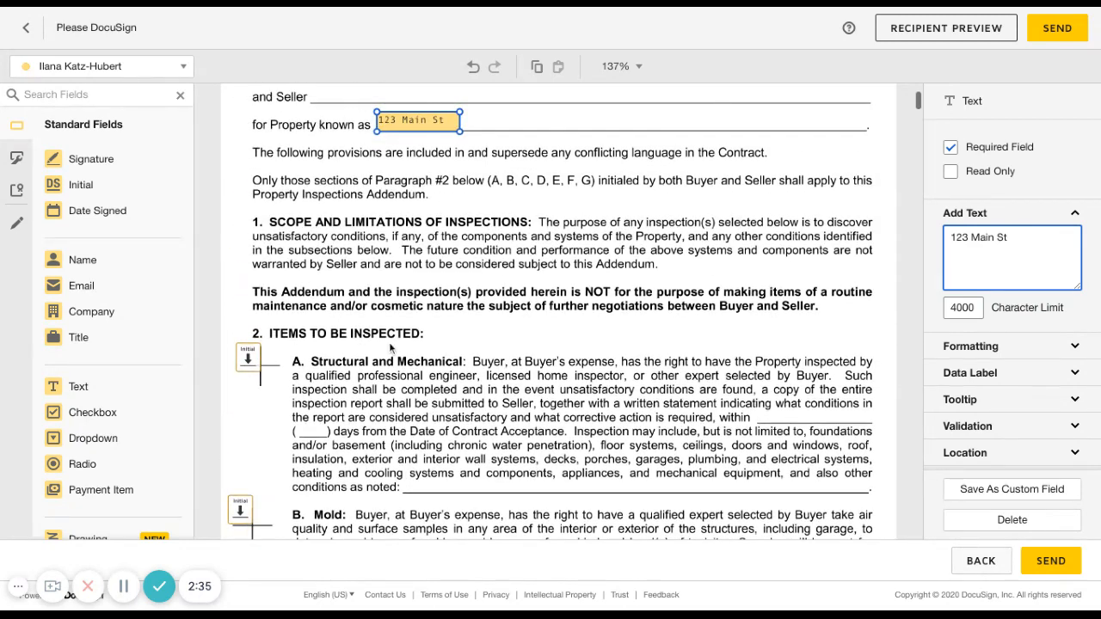
{"action": "left_click", "coordinate": [248, 364]}
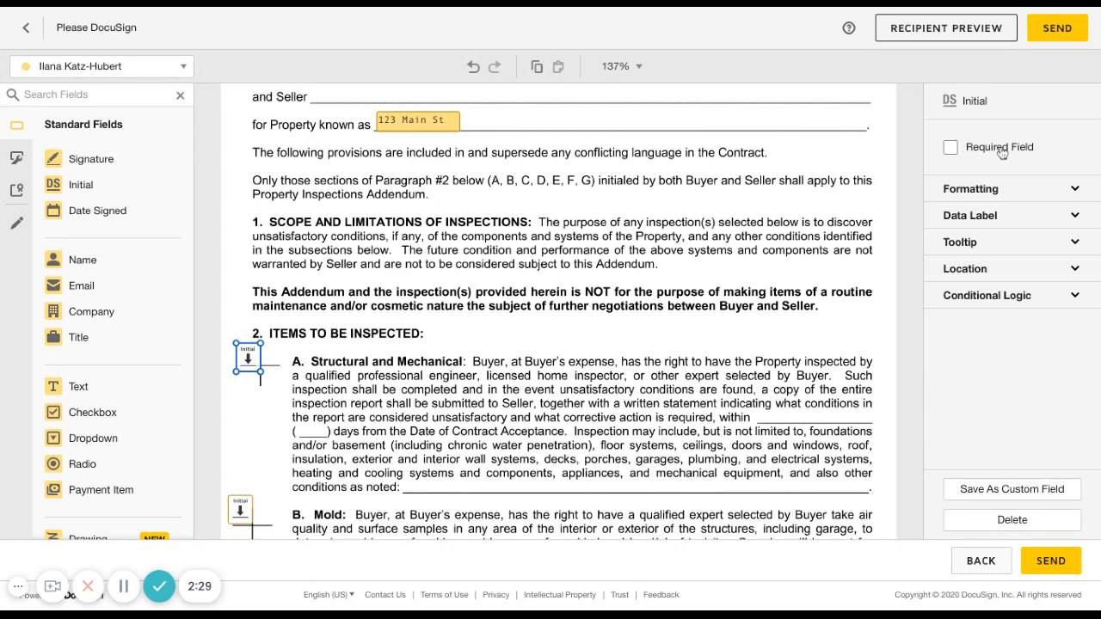
{"action": "scroll", "coordinate": [400, 365], "scroll_direction": "down", "scroll_amount": 1}
{"action": "scroll", "coordinate": [400, 366], "scroll_direction": "up", "scroll_amount": 3}
{"action": "scroll", "coordinate": [401, 368], "scroll_direction": "down", "scroll_amount": 2}
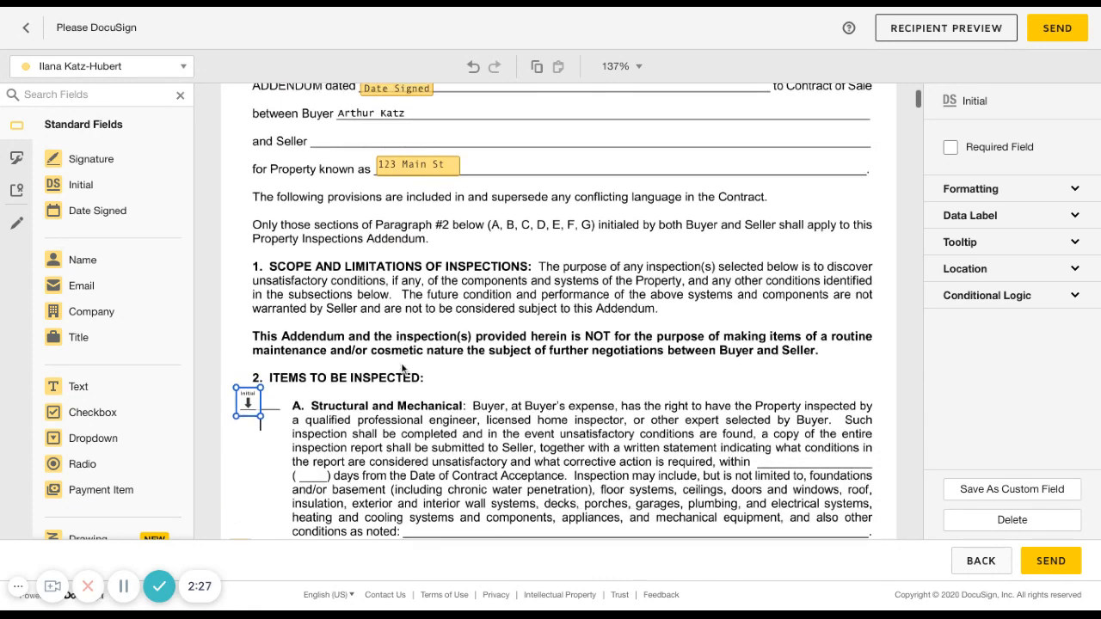
{"action": "scroll", "coordinate": [321, 363], "scroll_direction": "up", "scroll_amount": 2}
{"action": "scroll", "coordinate": [322, 363], "scroll_direction": "down", "scroll_amount": 4}
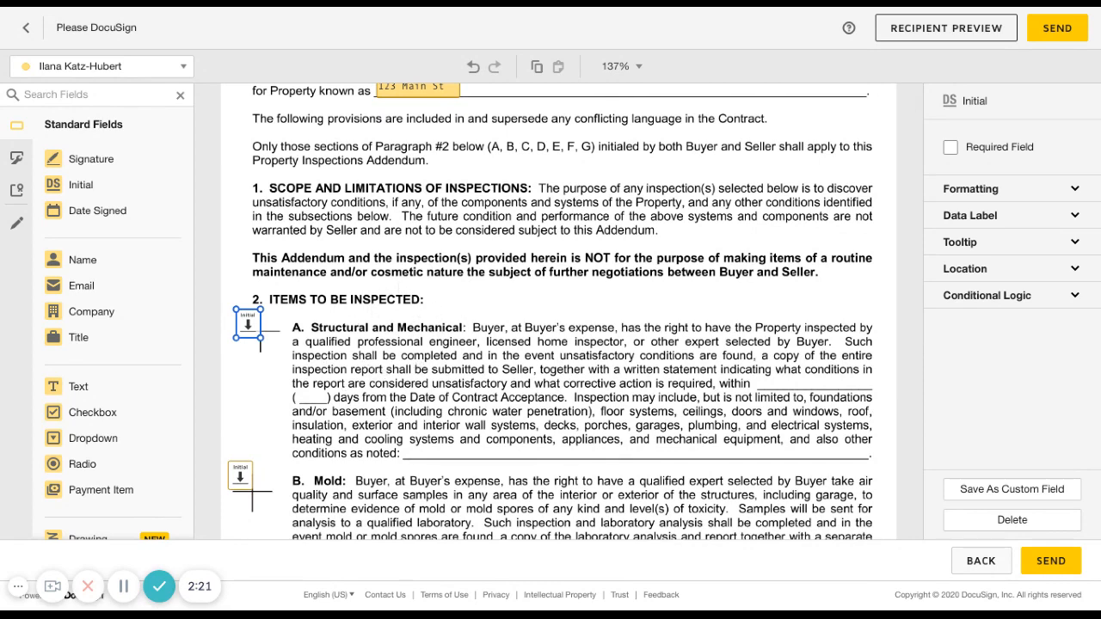
{"action": "left_click", "coordinate": [951, 149]}
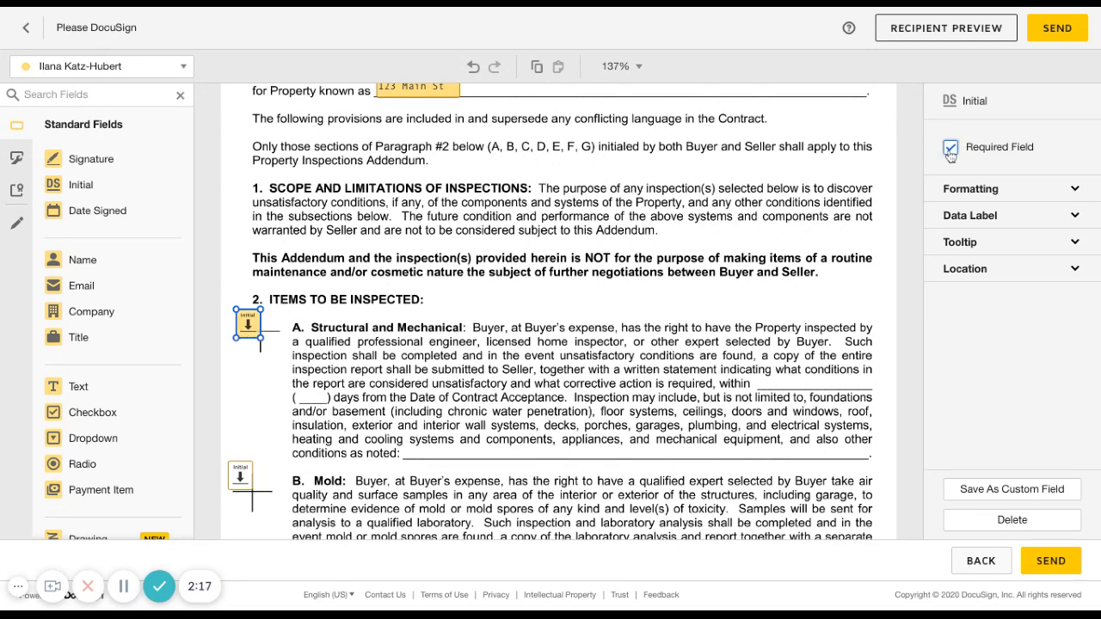
Place a Text field on the parenthesized days blank in section A, Structural and Mechanical, and set its text to 14
{"action": "scroll", "coordinate": [488, 390], "scroll_direction": "down", "scroll_amount": 3}
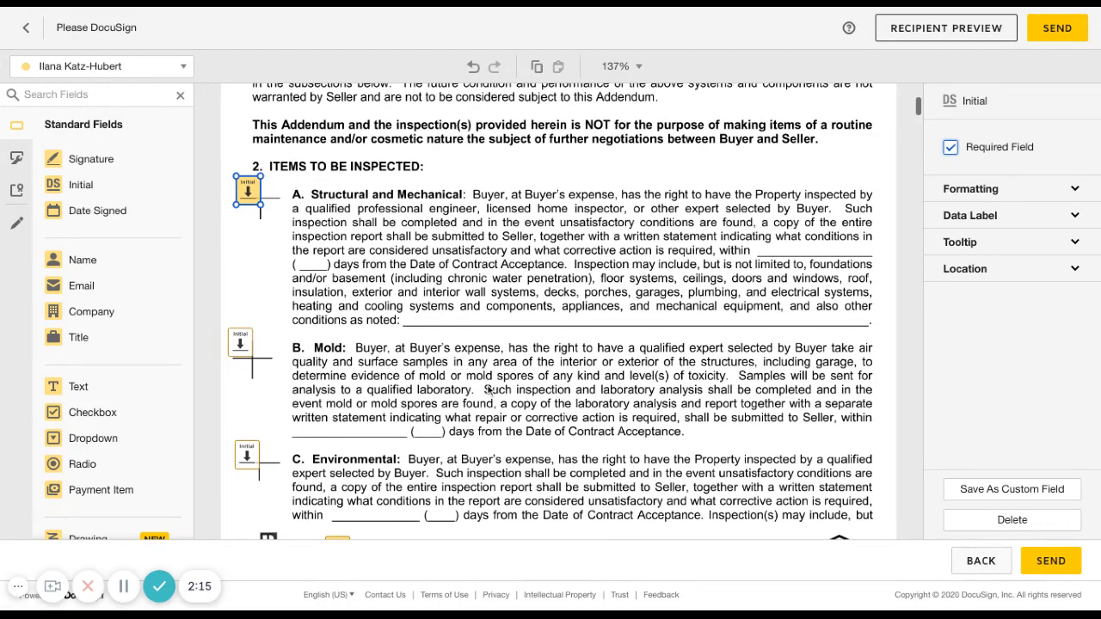
{"action": "scroll", "coordinate": [241, 353], "scroll_direction": "down", "scroll_amount": 4}
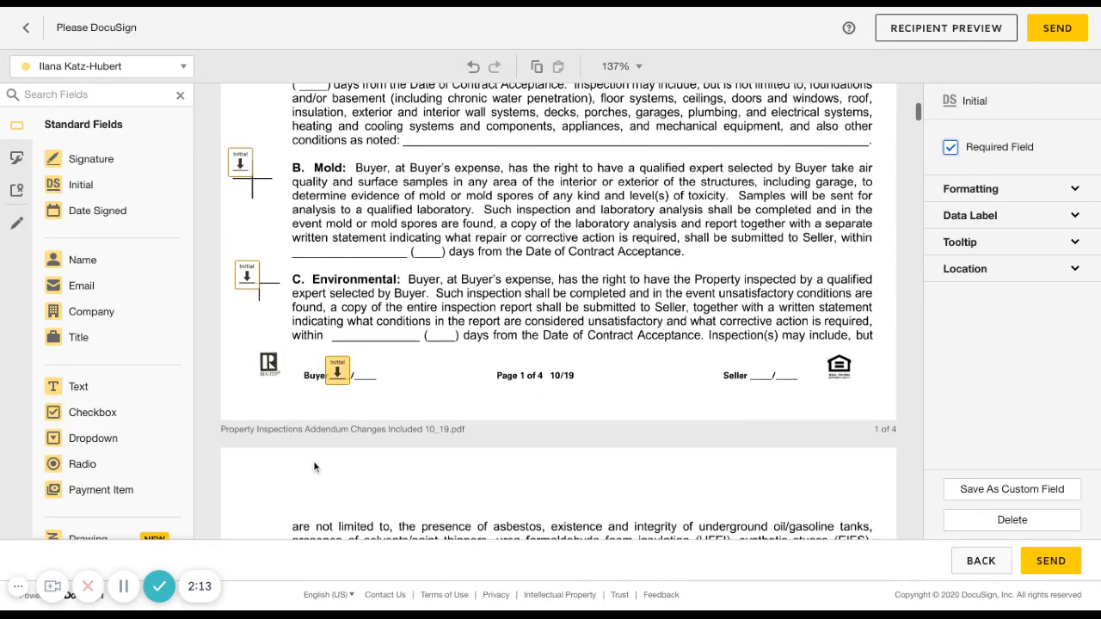
{"action": "scroll", "coordinate": [242, 370], "scroll_direction": "up", "scroll_amount": 2}
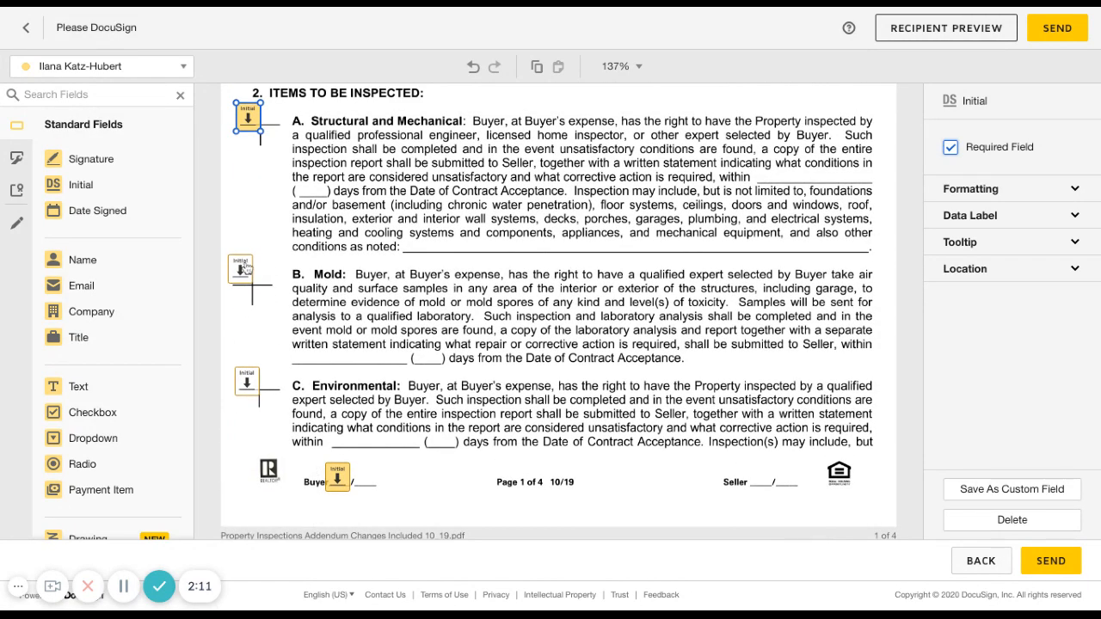
{"action": "scroll", "coordinate": [458, 293], "scroll_direction": "up", "scroll_amount": 3}
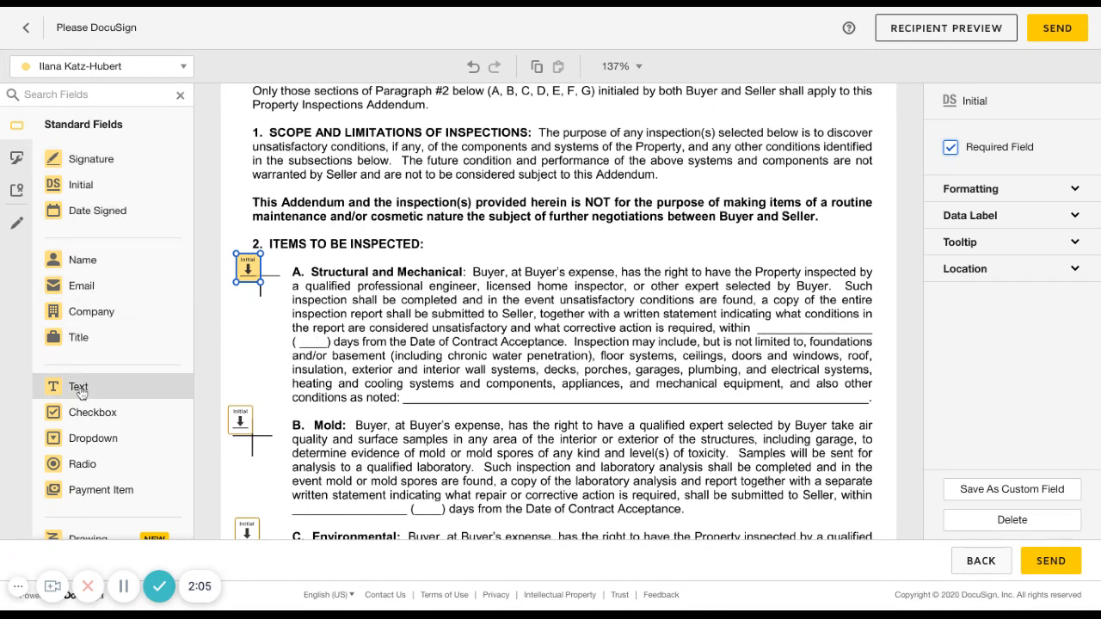
{"action": "left_click_drag", "start_coordinate": [80, 392], "coordinate": [297, 342]}
{"action": "left_click", "coordinate": [1018, 229]}
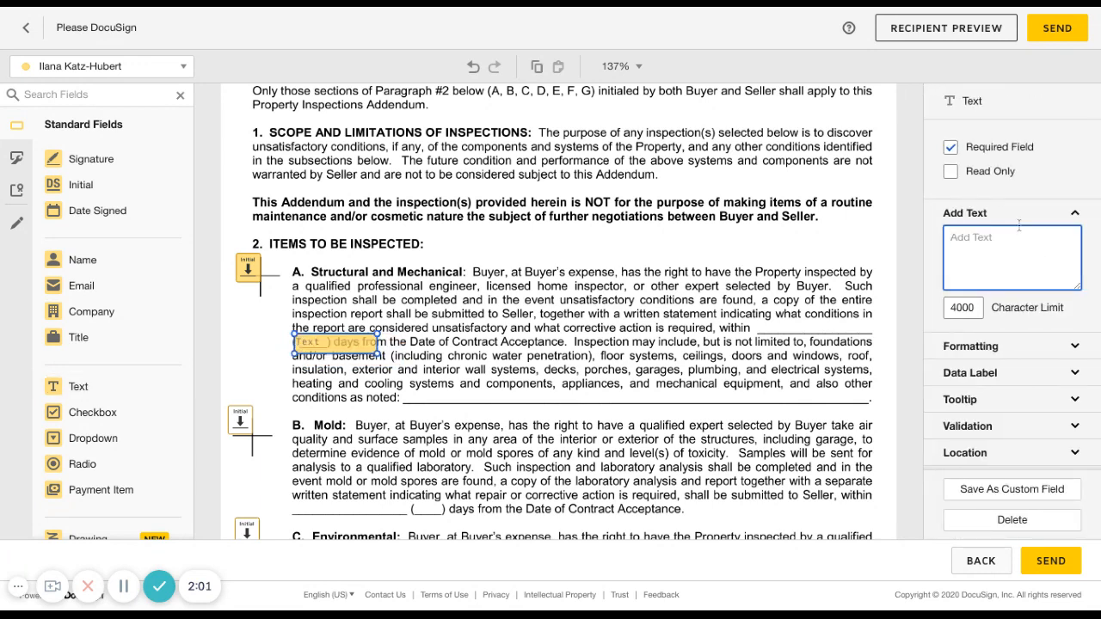
{"action": "type", "text": "14"}
{"action": "scroll", "coordinate": [612, 370], "scroll_direction": "down", "scroll_amount": 8}
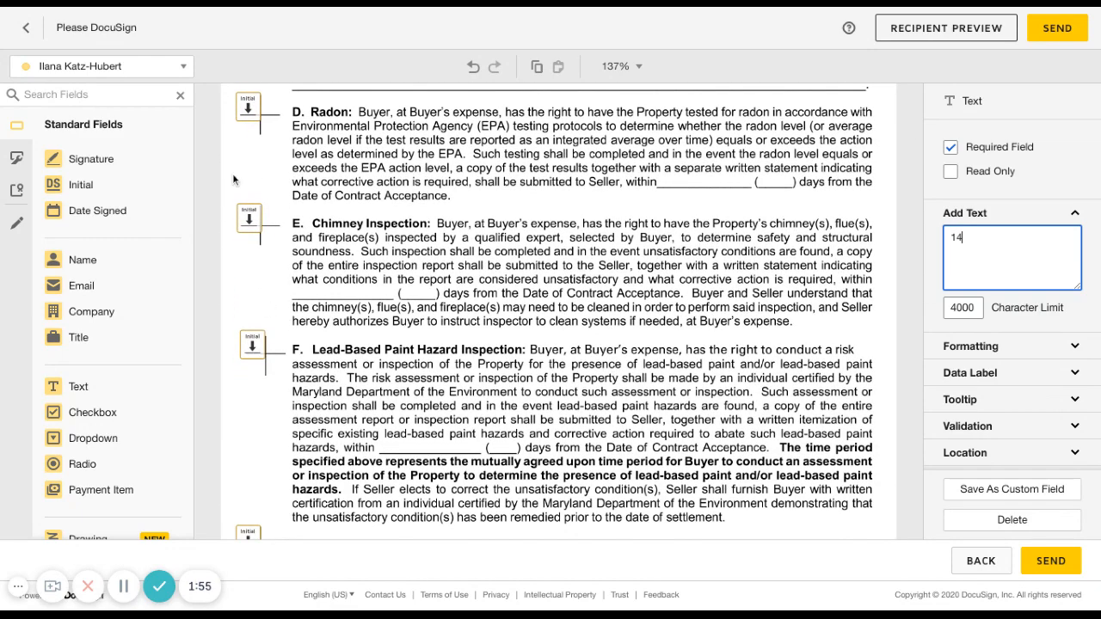
Review the prefilled buyer initial, signature and date fields through the rest of the Property Inspections Addendum and the opening pages of the Residential Contract of Sale
{"action": "scroll", "coordinate": [270, 418], "scroll_direction": "down", "scroll_amount": 5}
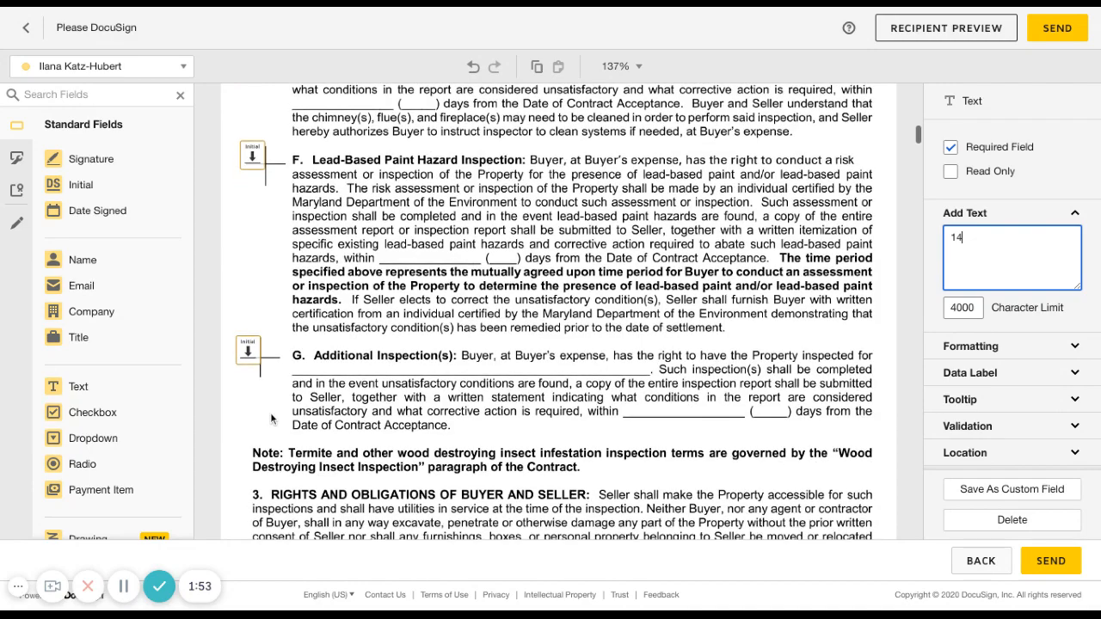
{"action": "scroll", "coordinate": [278, 324], "scroll_direction": "down", "scroll_amount": 3}
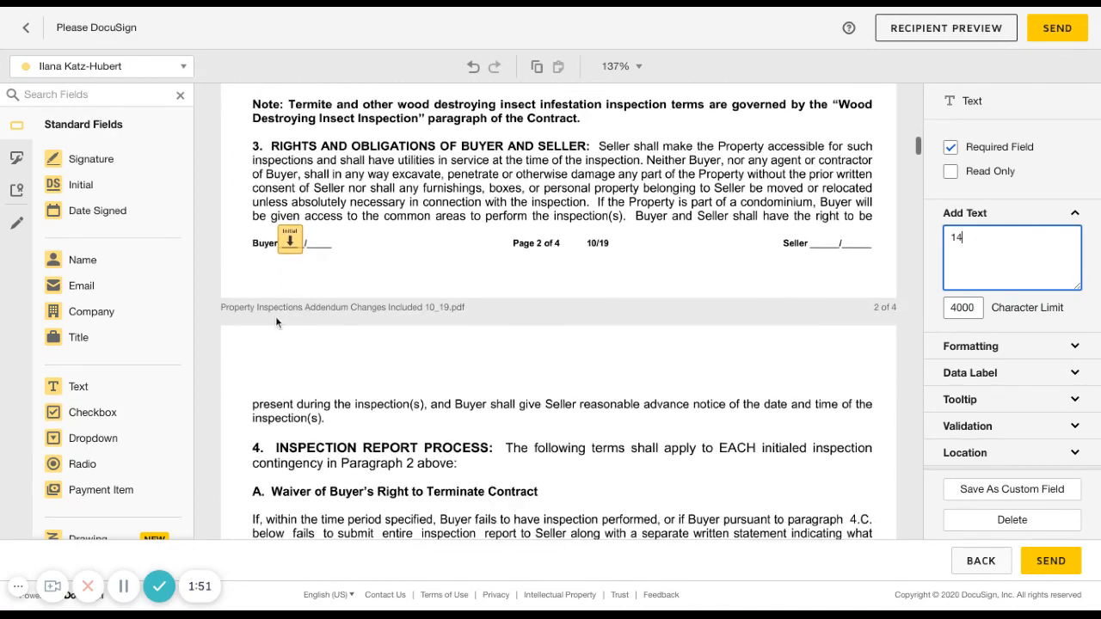
{"action": "scroll", "coordinate": [347, 390], "scroll_direction": "down", "scroll_amount": 20}
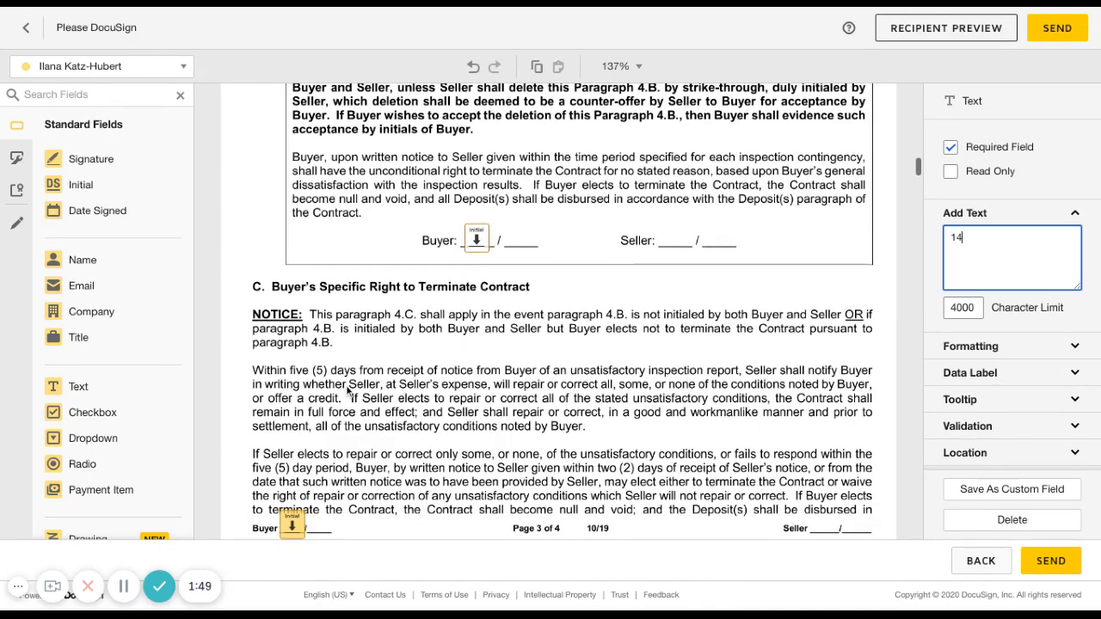
{"action": "scroll", "coordinate": [351, 357], "scroll_direction": "down", "scroll_amount": 10}
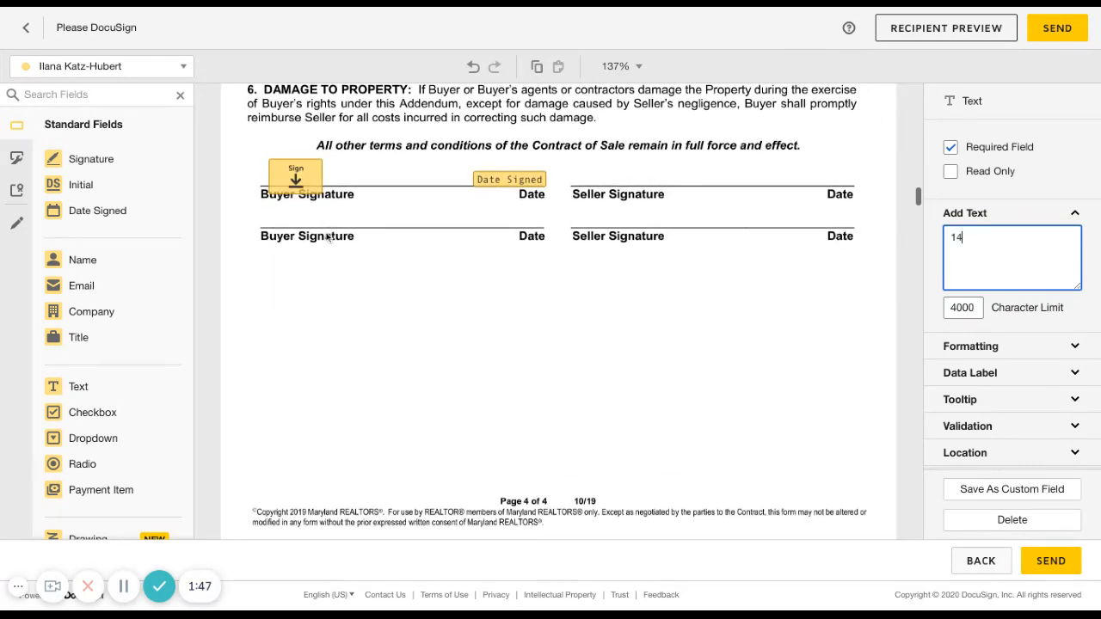
{"action": "scroll", "coordinate": [351, 358], "scroll_direction": "down", "scroll_amount": 10}
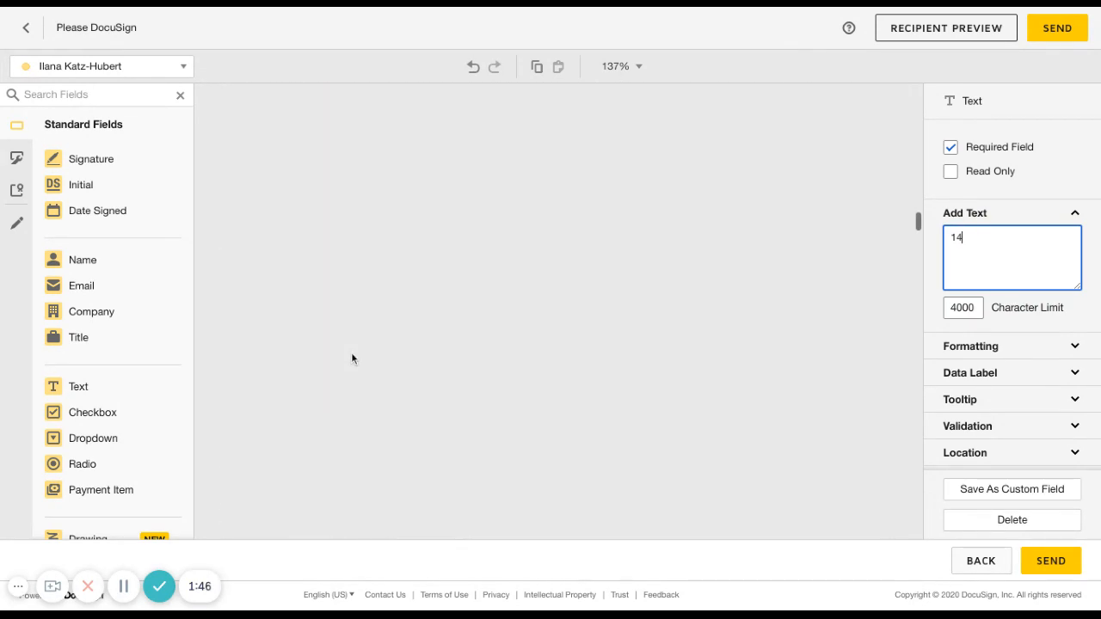
{"action": "scroll", "coordinate": [473, 369], "scroll_direction": "down", "scroll_amount": 4}
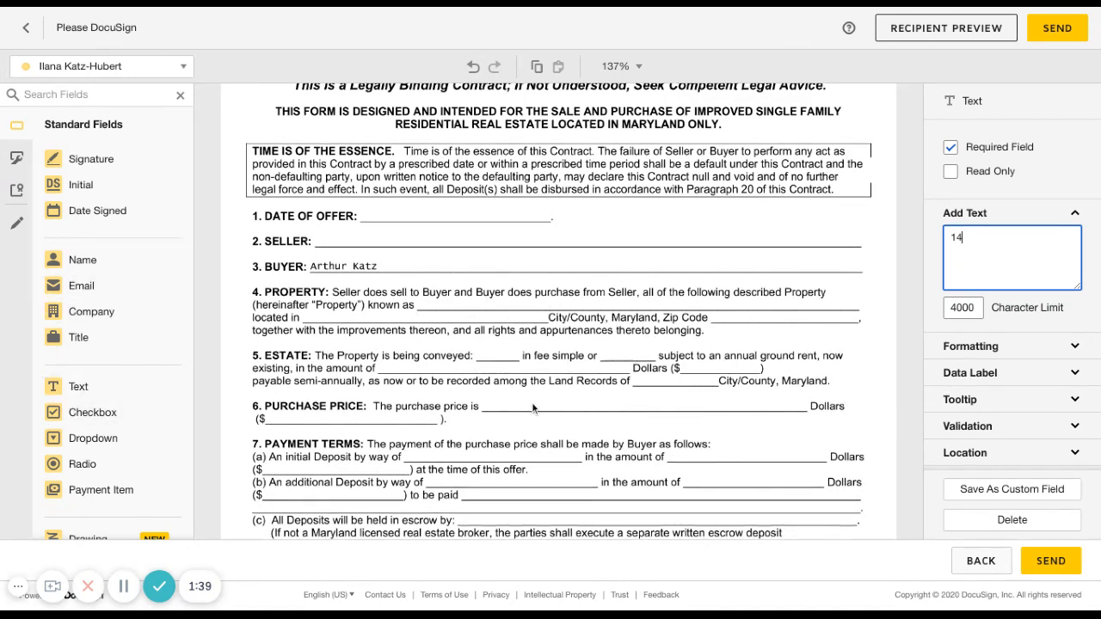
{"action": "scroll", "coordinate": [532, 402], "scroll_direction": "down", "scroll_amount": 9}
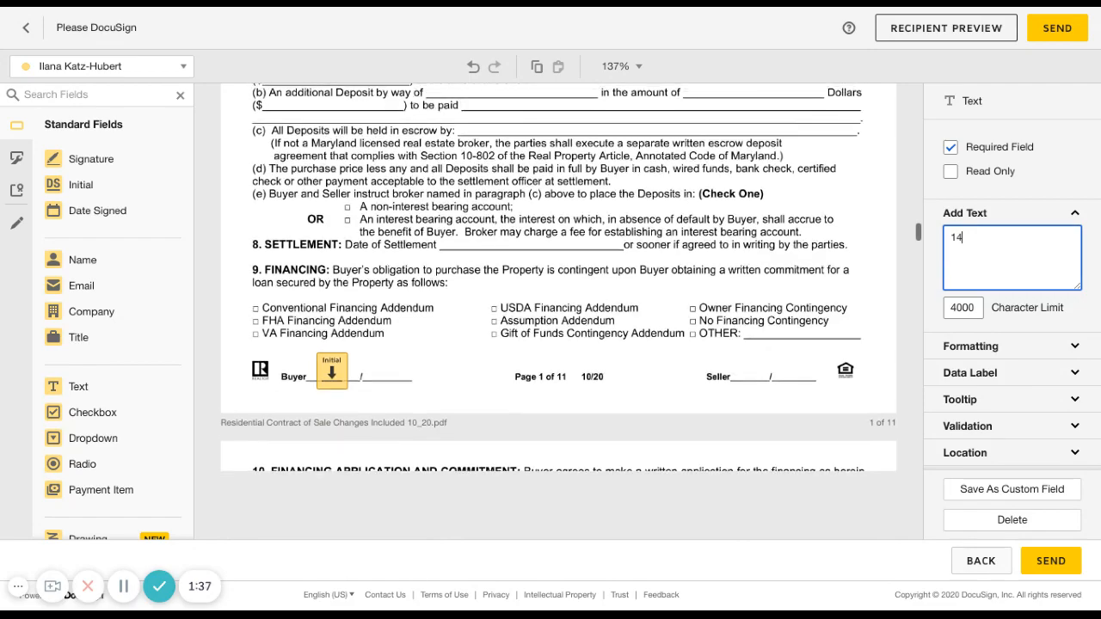
{"action": "scroll", "coordinate": [532, 402], "scroll_direction": "down", "scroll_amount": 11}
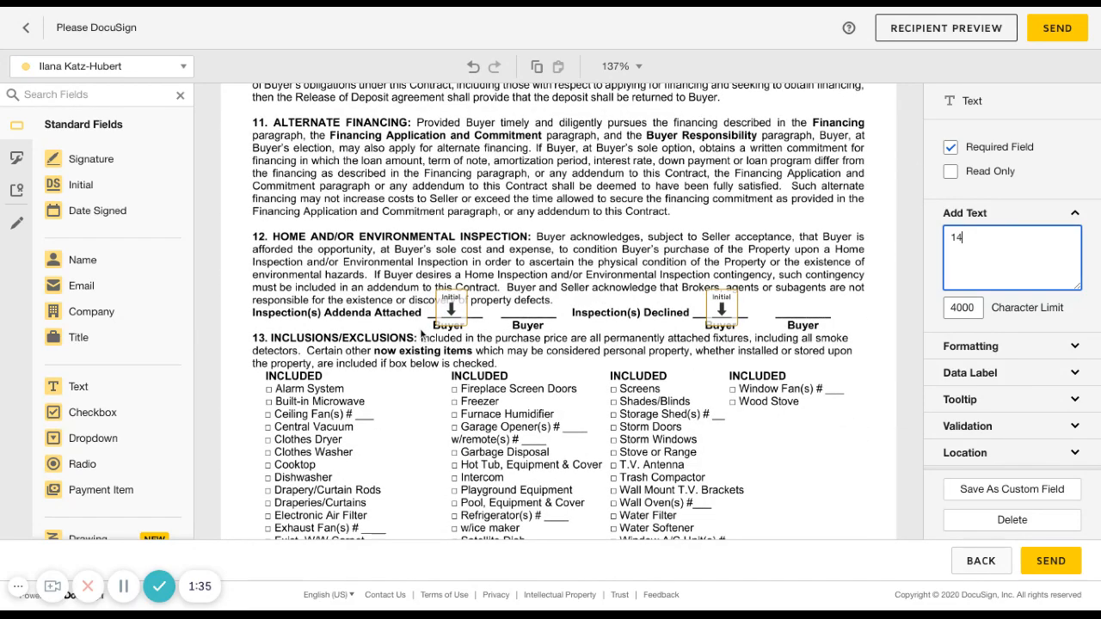
{"action": "scroll", "coordinate": [434, 395], "scroll_direction": "down", "scroll_amount": 10}
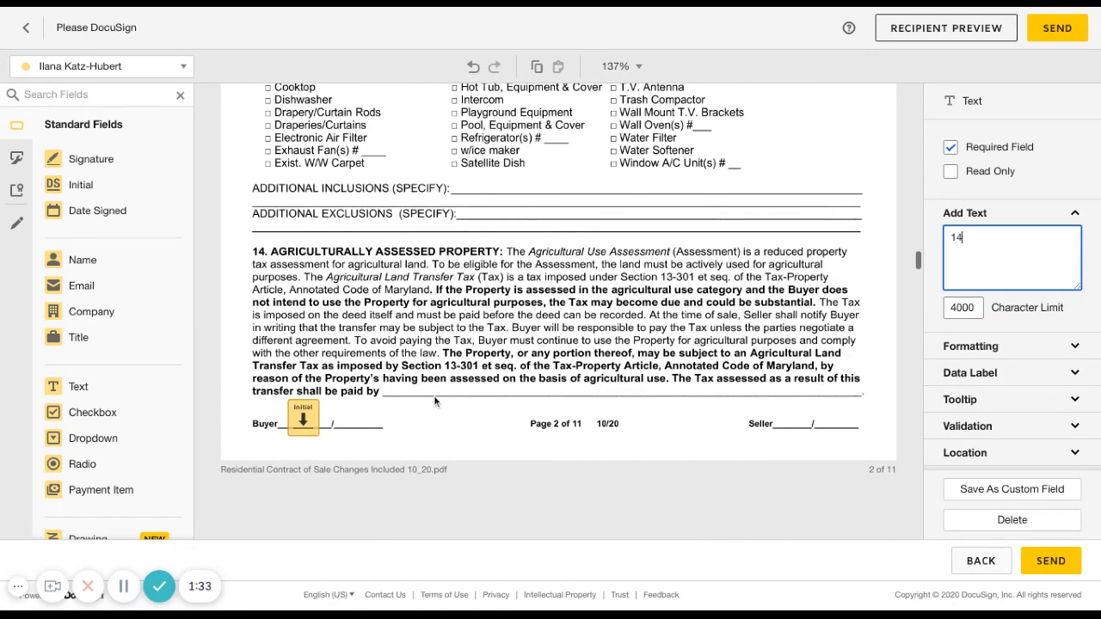
{"action": "scroll", "coordinate": [433, 395], "scroll_direction": "down", "scroll_amount": 5}
{"action": "scroll", "coordinate": [433, 395], "scroll_direction": "down", "scroll_amount": 3}
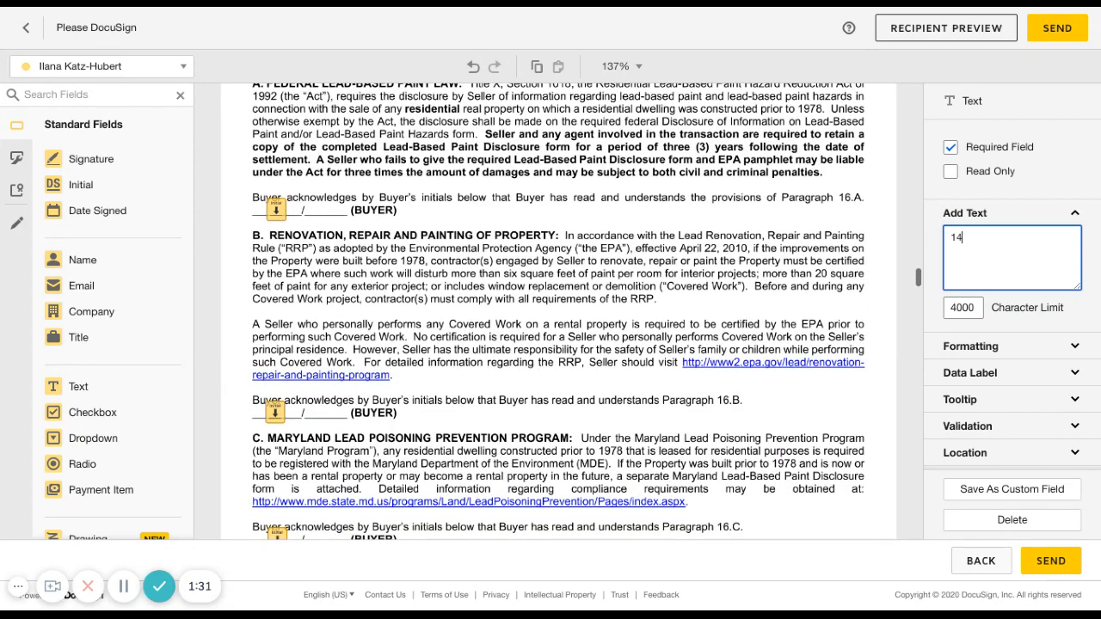